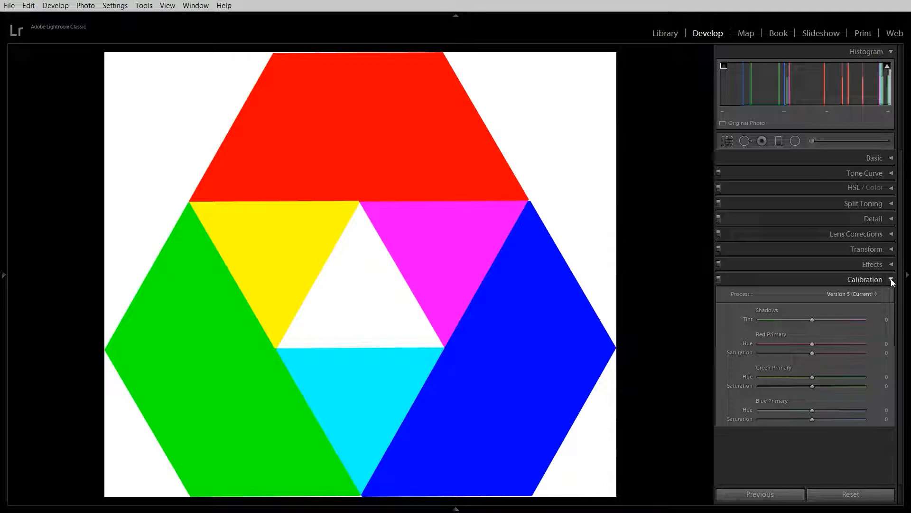
Step: Show the HSL / Color hue adjustments together with the Calibration settings
left_click(892, 280)
left_click(891, 280)
left_click(891, 188)
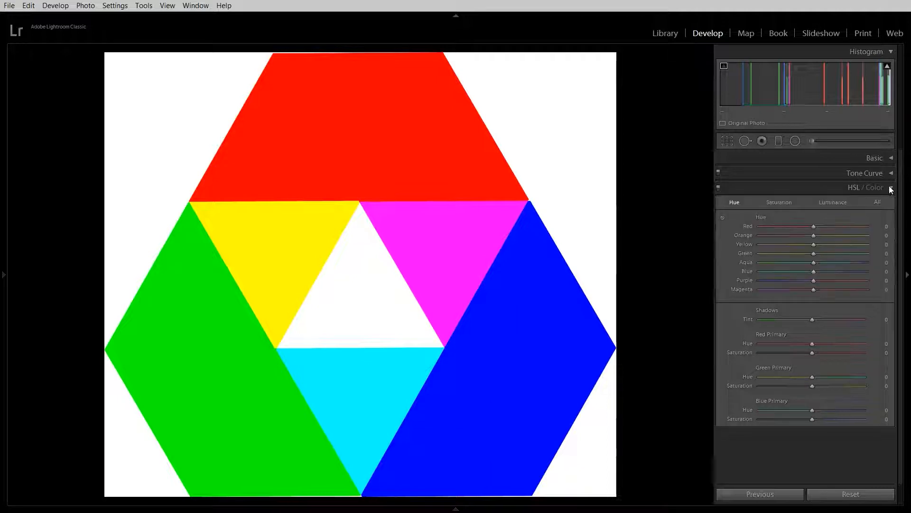
left_click_drag(903, 233, 905, 254)
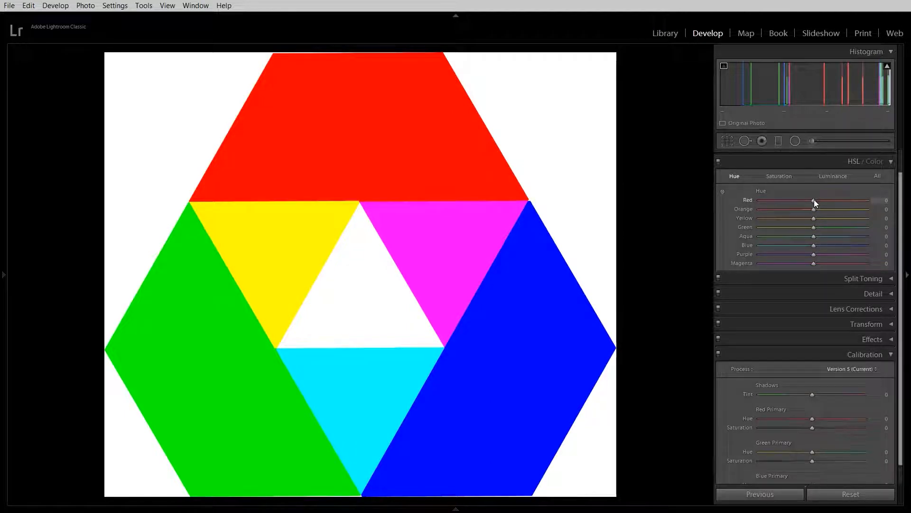
Step: Try shifting the magenta hue to -100 with targeted adjustment on the magenta triangle, and undo the shift
mouse_move(813, 201)
left_mouse_down()
mouse_move(751, 200)
mouse_move(874, 215)
mouse_move(759, 201)
mouse_move(864, 215)
mouse_move(813, 207)
left_mouse_up()
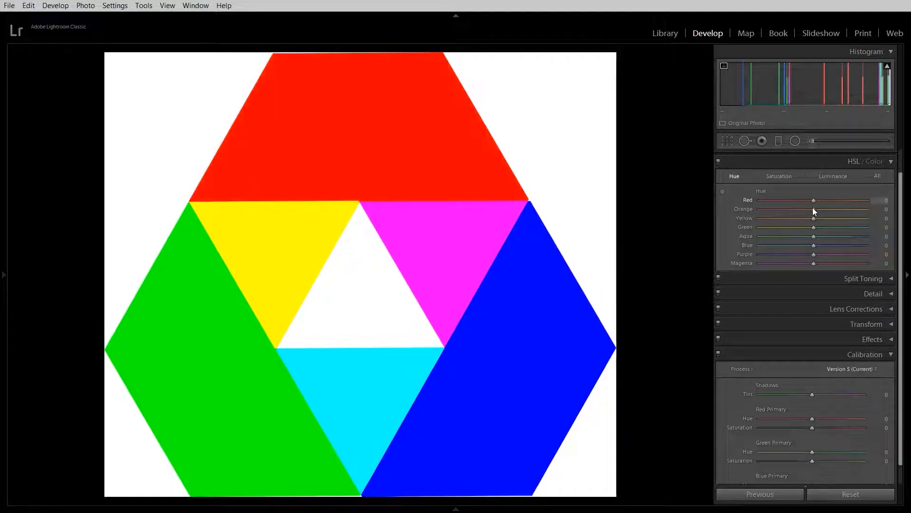
left_click_drag(812, 227, 814, 254)
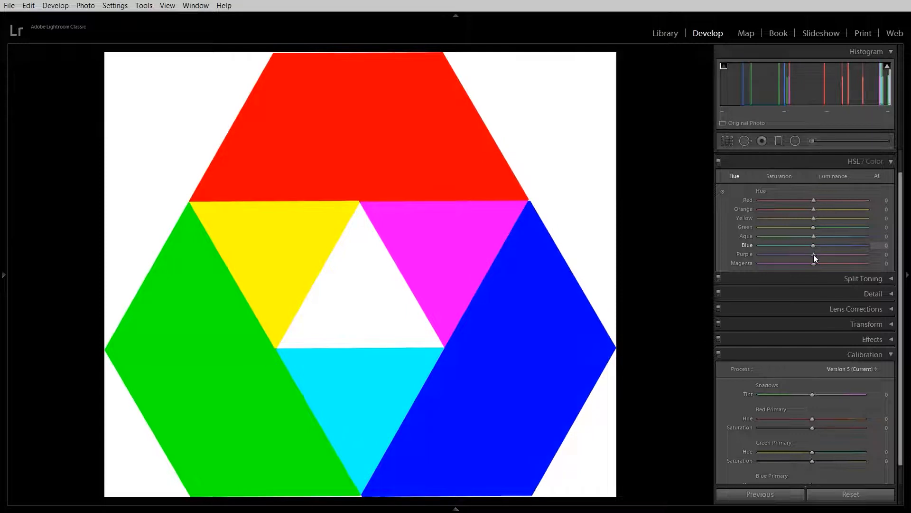
left_click(722, 192)
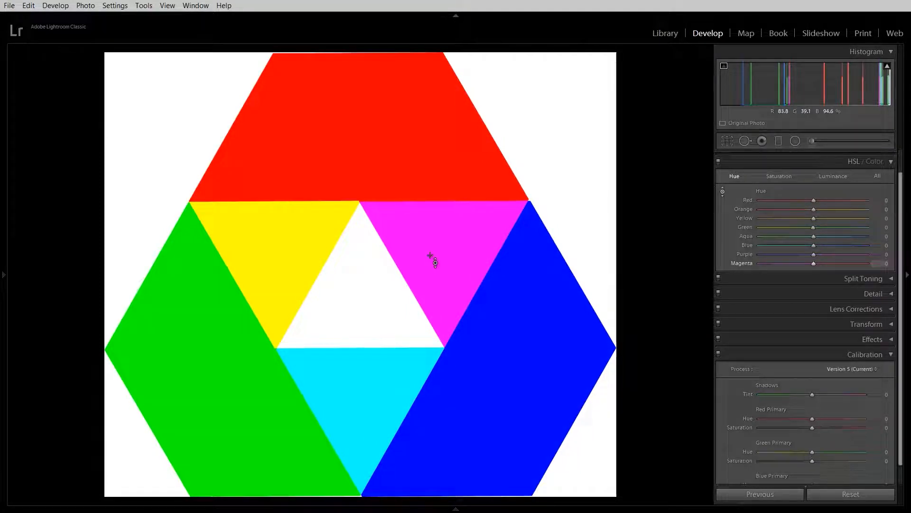
left_click_drag(454, 262, 454, 311)
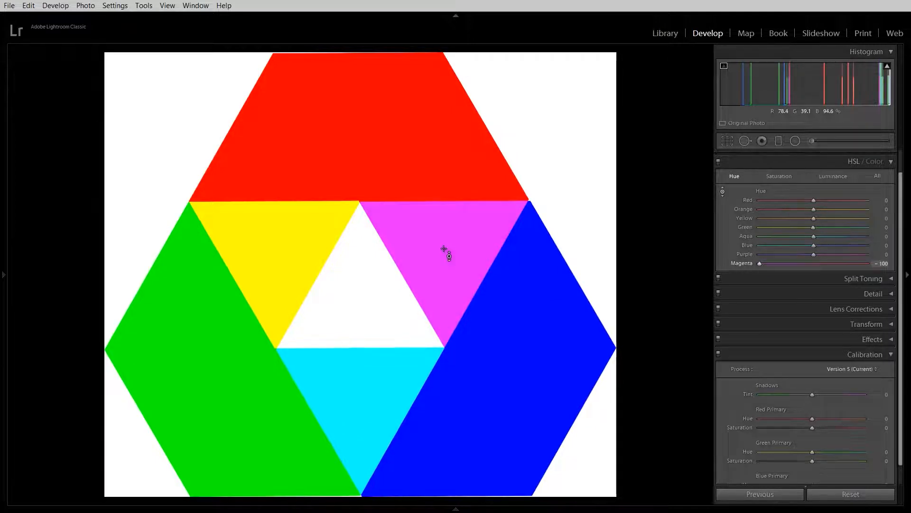
key("ctrl+z")
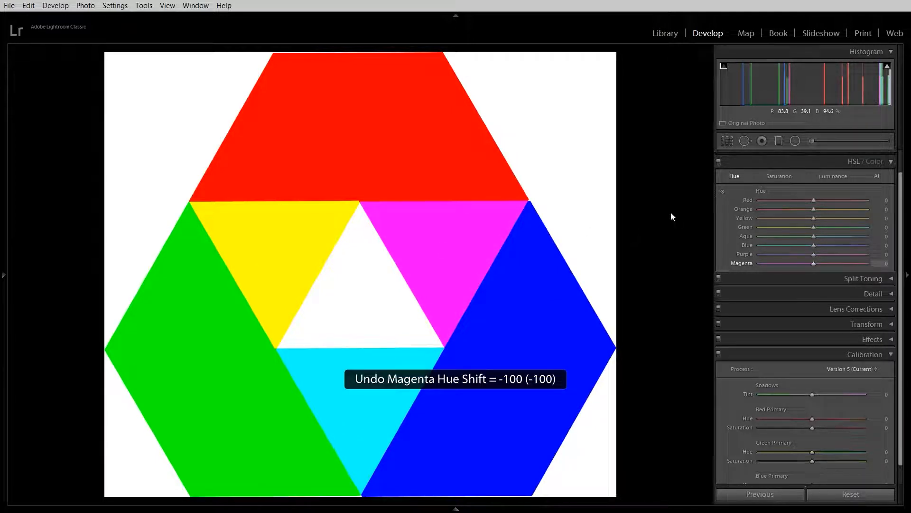
Step: Try shifting the yellow hue to +100 with targeted adjustment on the yellow triangle, and undo the shift
left_click(722, 192)
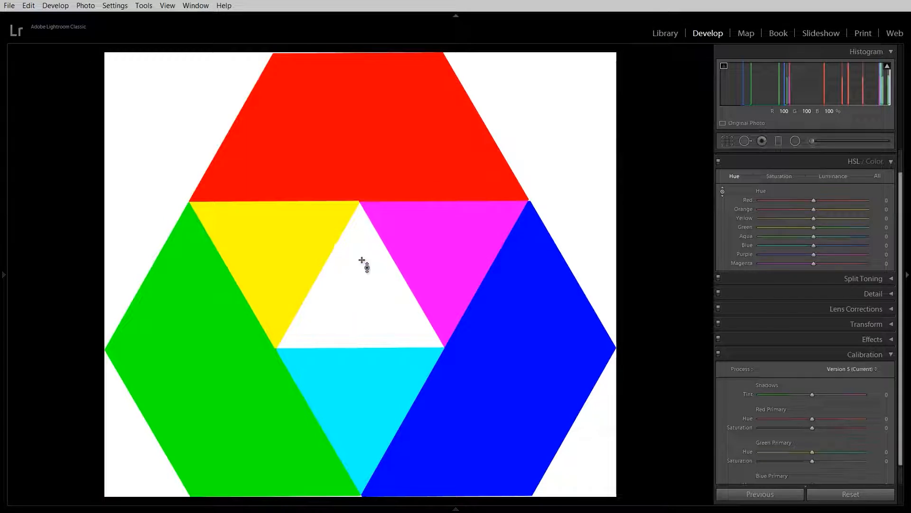
left_click(723, 192)
left_click(280, 246)
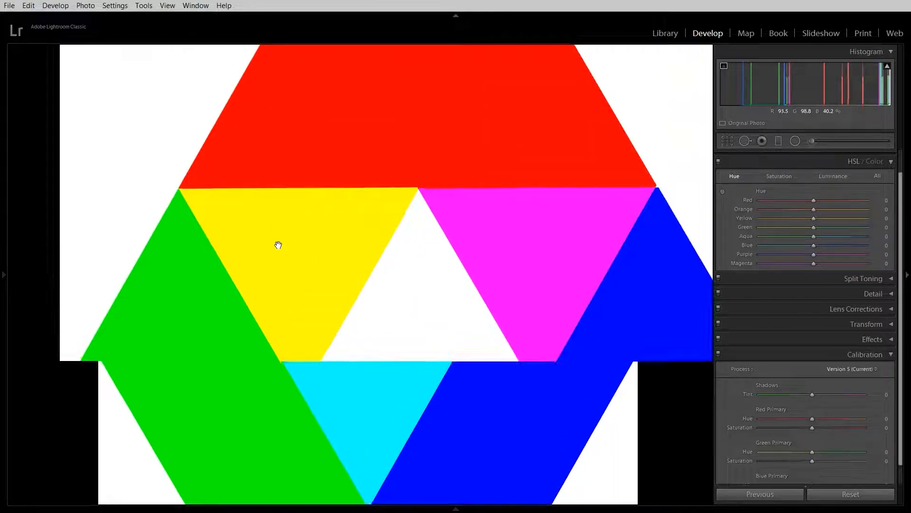
left_click(629, 245)
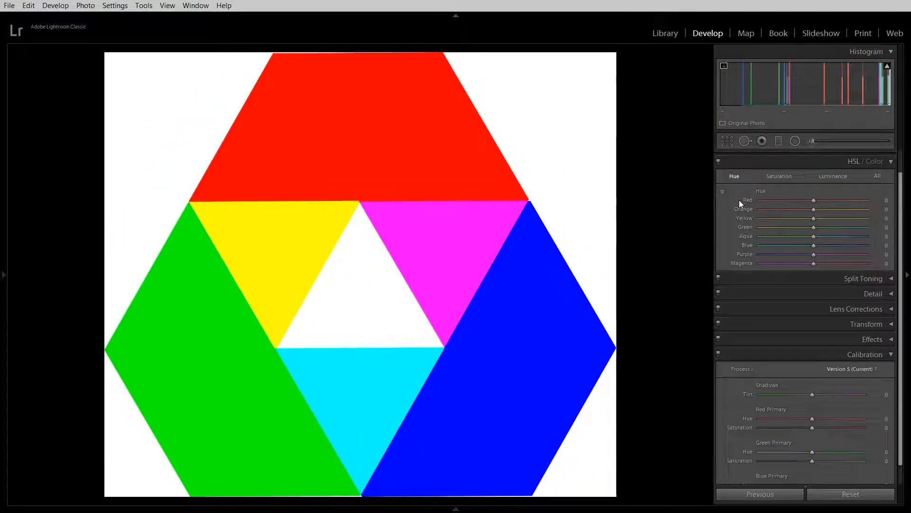
left_click(721, 192)
mouse_move(259, 244)
left_mouse_down()
mouse_move(259, 323)
mouse_move(259, 185)
mouse_move(258, 247)
left_mouse_up()
key("ctrl+z")
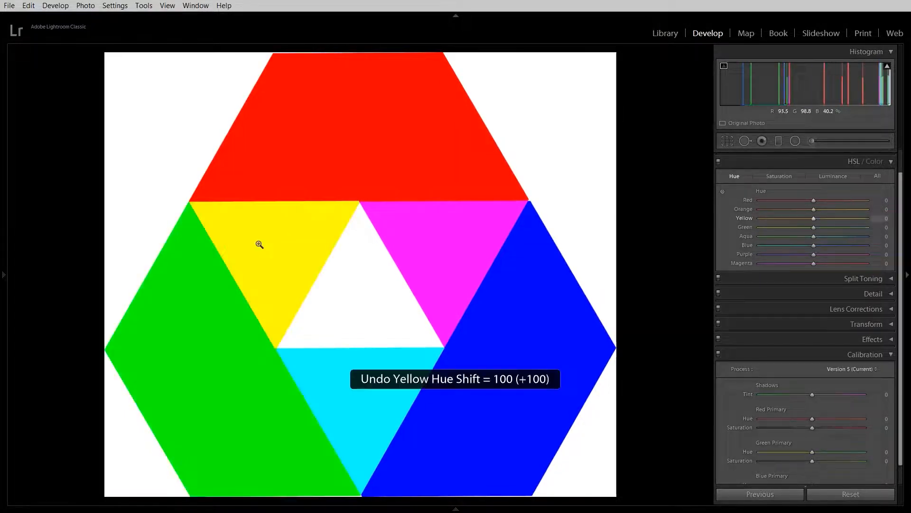
Step: Look at the Calibration process version choices and the shadow tint setting without changing them
left_click_drag(901, 302, 900, 346)
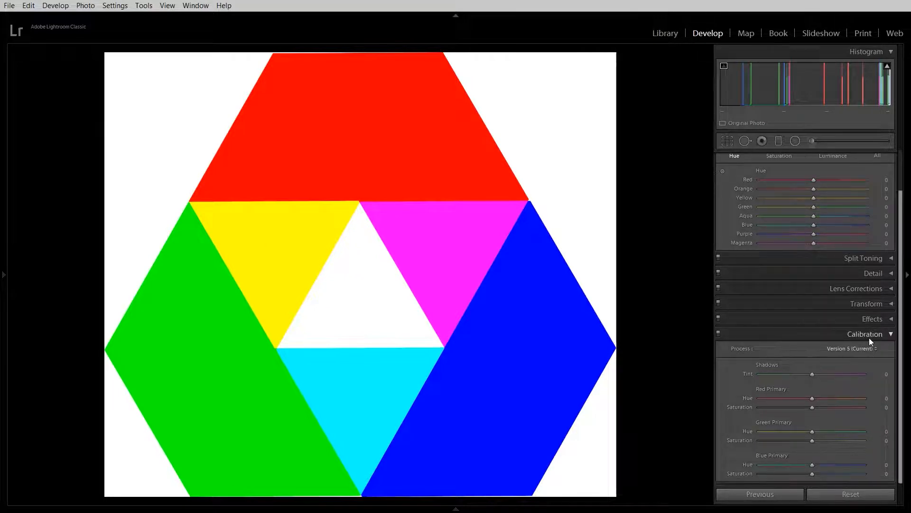
left_click(873, 350)
left_click(873, 350)
left_click(873, 349)
left_click(727, 377)
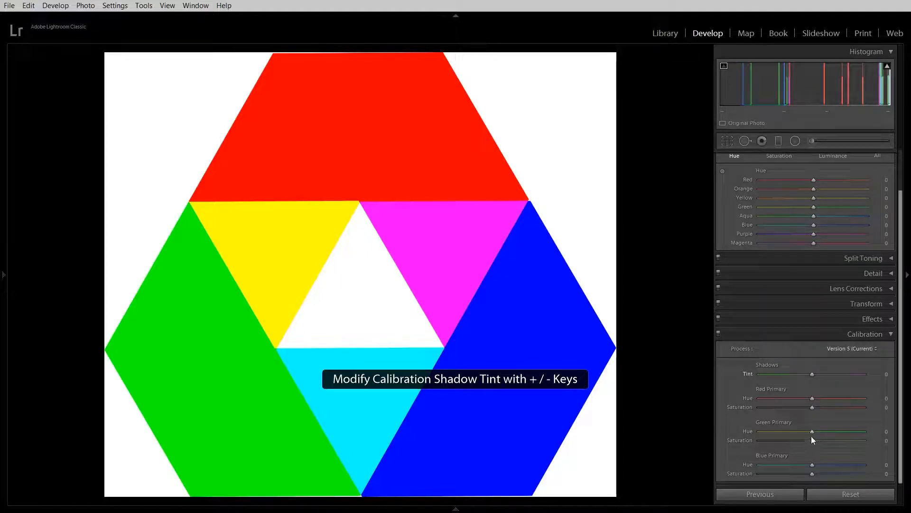
Step: Set the Calibration green primary hue to +100 and its saturation to -100
left_click_drag(810, 432, 866, 443)
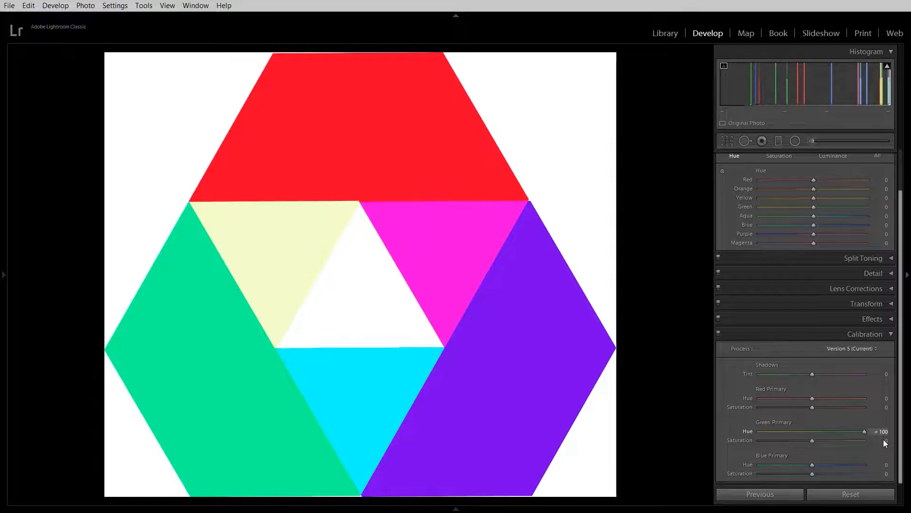
left_click_drag(810, 441, 748, 439)
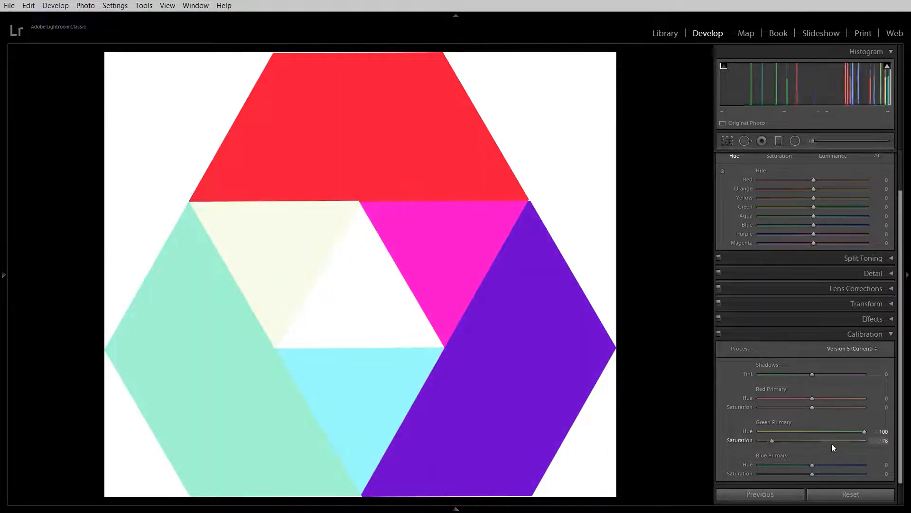
left_click_drag(832, 444, 873, 447)
left_click_drag(780, 448, 696, 458)
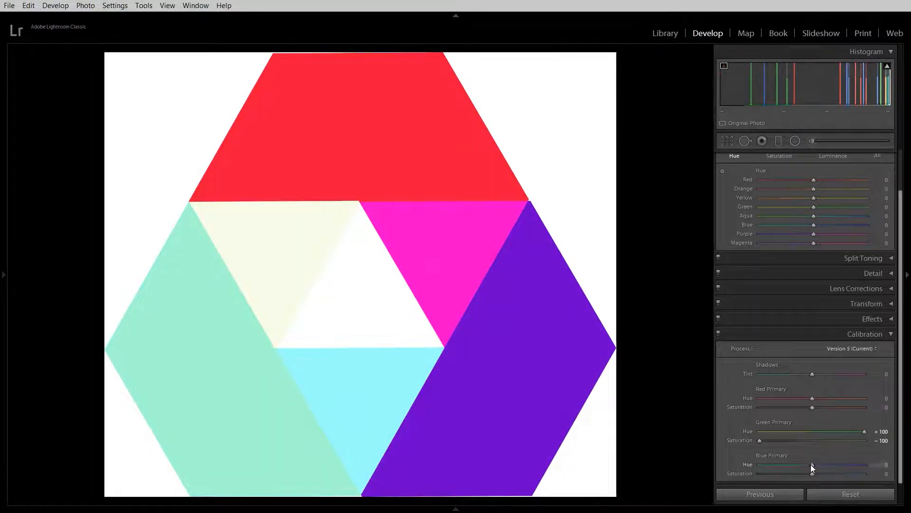
Step: Set the Calibration blue primary hue to -100, test its saturation at both extremes, and leave the saturation at -100
left_click_drag(810, 465, 714, 461)
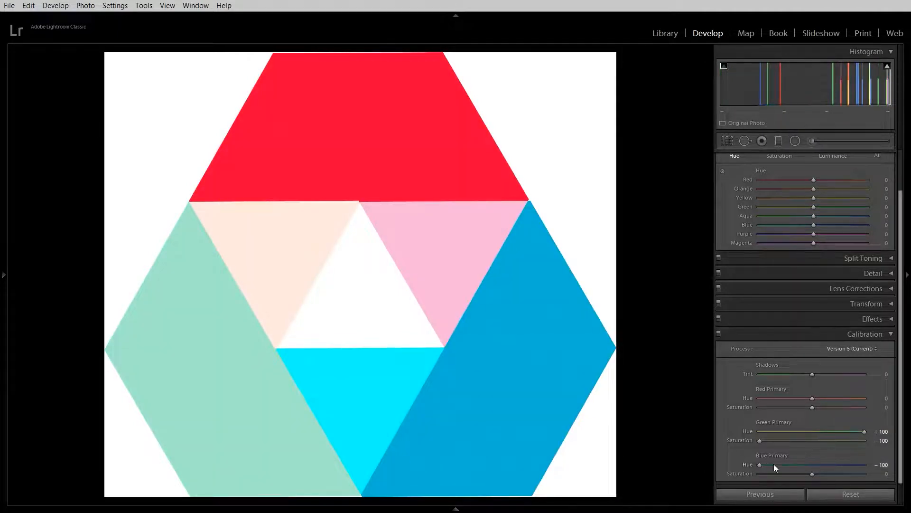
left_click_drag(812, 474, 732, 474)
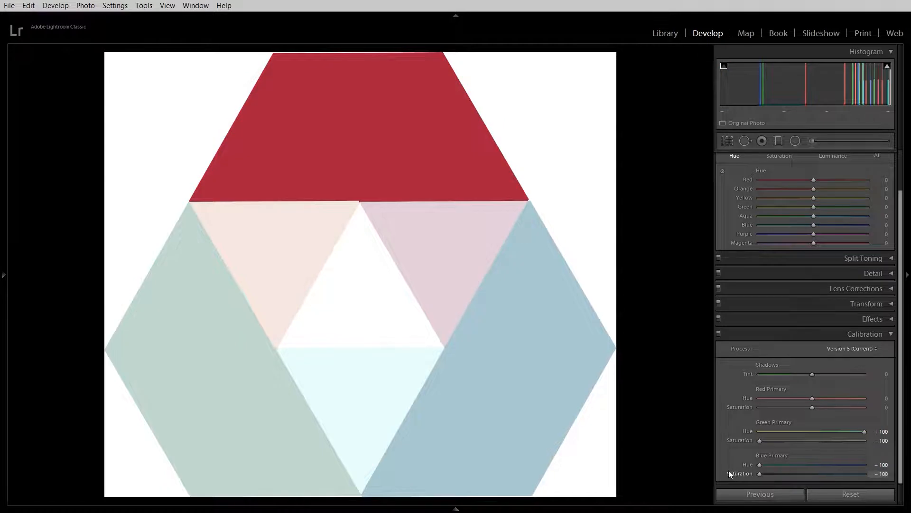
left_click_drag(729, 470, 870, 484)
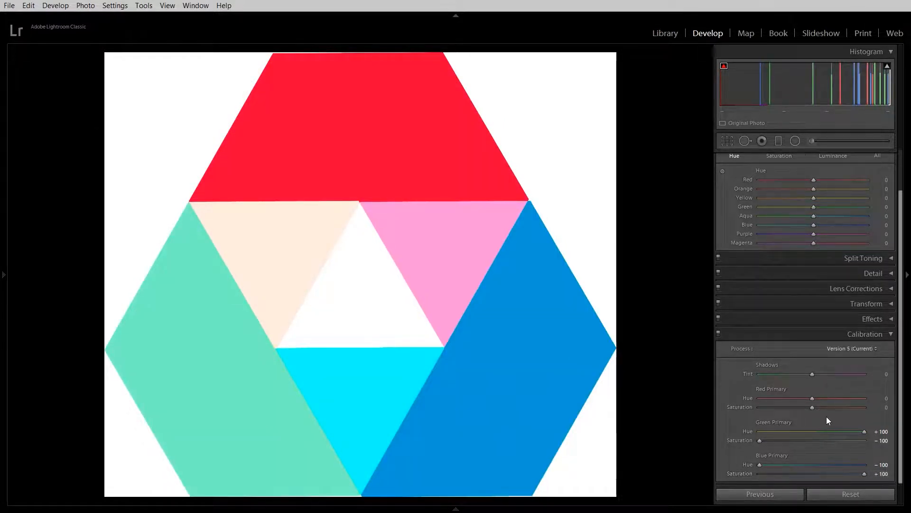
left_click_drag(864, 473, 718, 460)
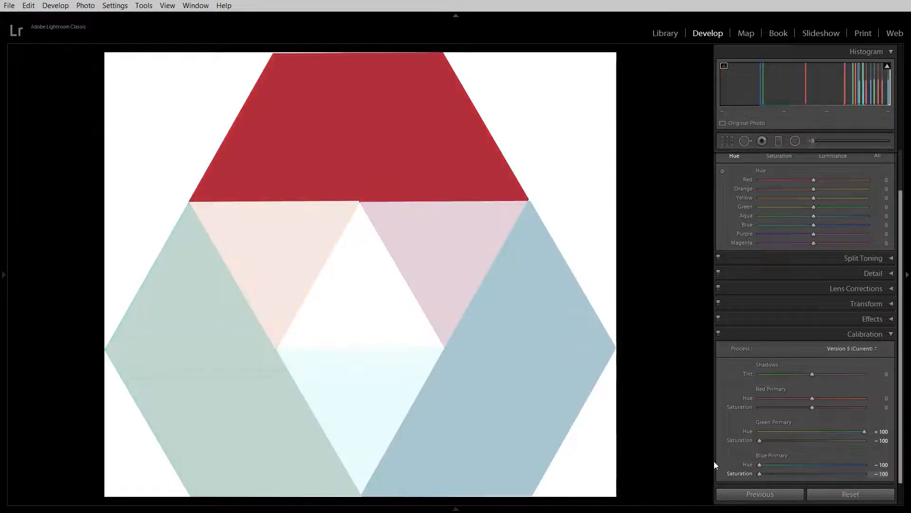
Step: Set the Calibration red primary hue and saturation to -100, and the shadow tint to -100
left_click_drag(813, 398, 708, 399)
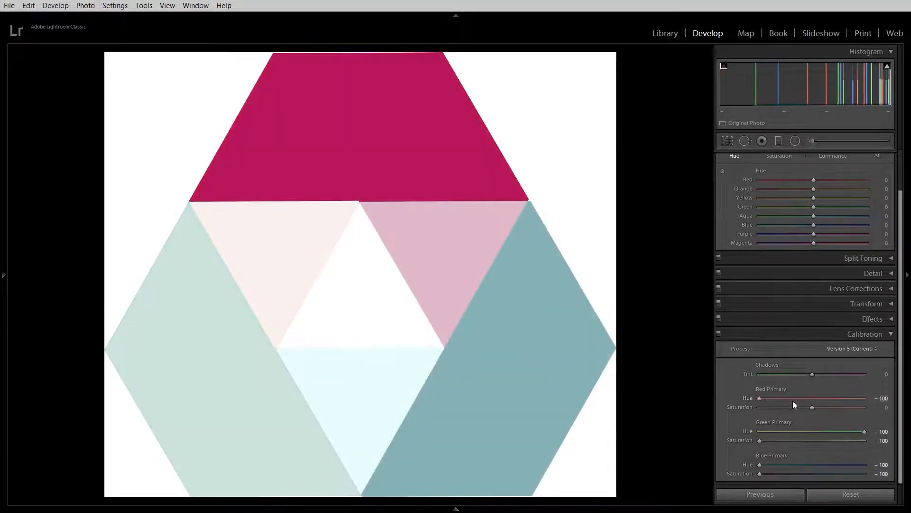
left_click_drag(812, 407, 747, 407)
left_click_drag(809, 374, 736, 369)
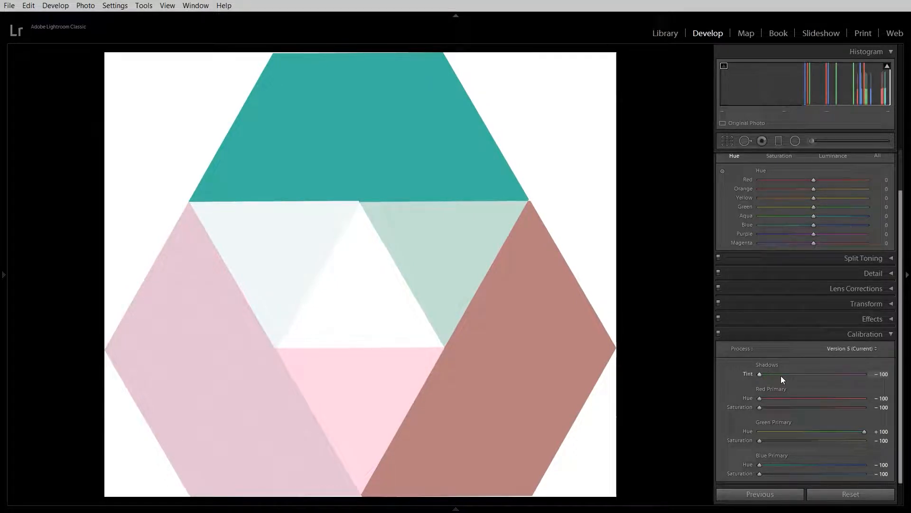
Step: Try green primary hues of -100 and -33, resetting all adjustments after each trial
left_click_drag(863, 432, 727, 429)
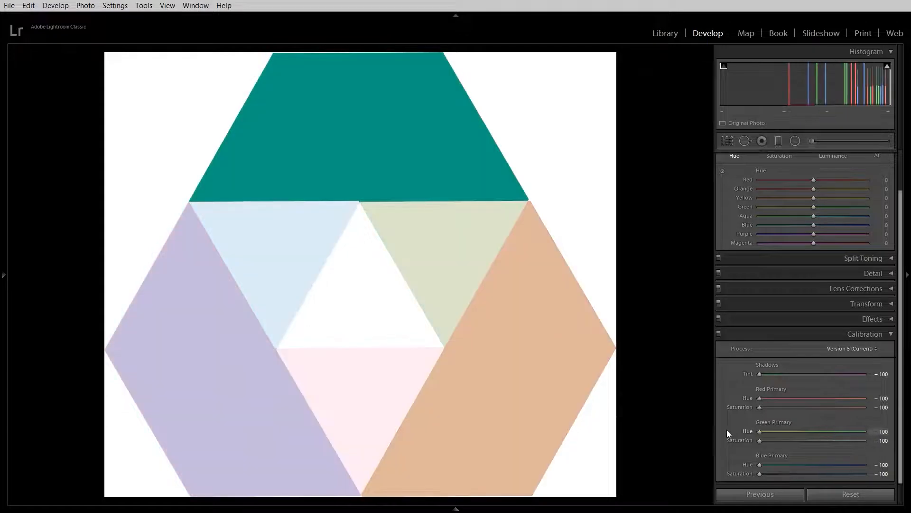
left_click_drag(760, 431, 735, 446)
left_click(851, 495)
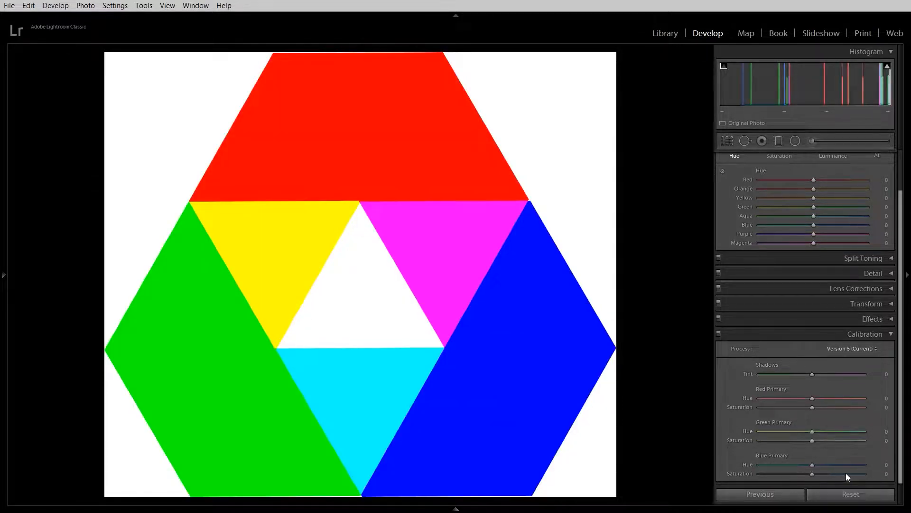
left_click_drag(811, 431, 794, 437)
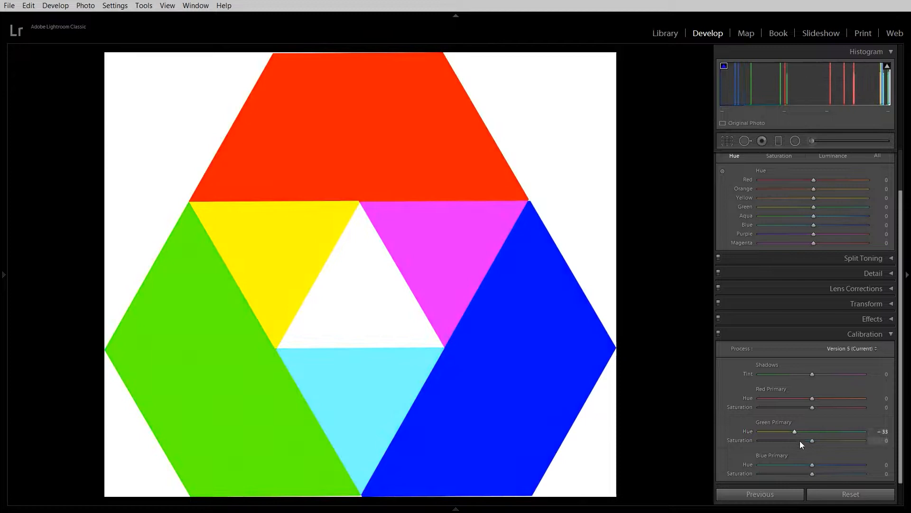
left_click(847, 495)
Step: Calibrate the primaries: blue hue -14 and saturation -14, green hue +29 and saturation -19, red hue +20 and saturation -23
left_click_drag(813, 463, 782, 460)
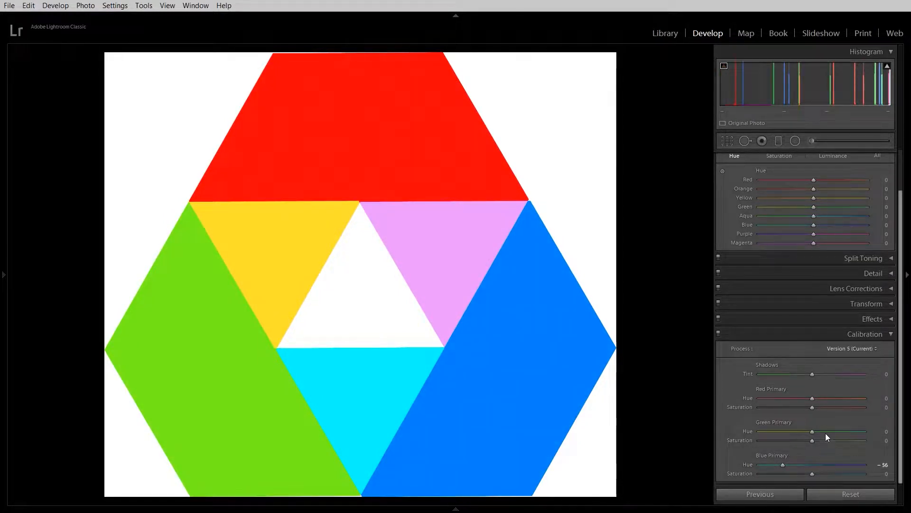
left_click_drag(784, 462, 804, 473)
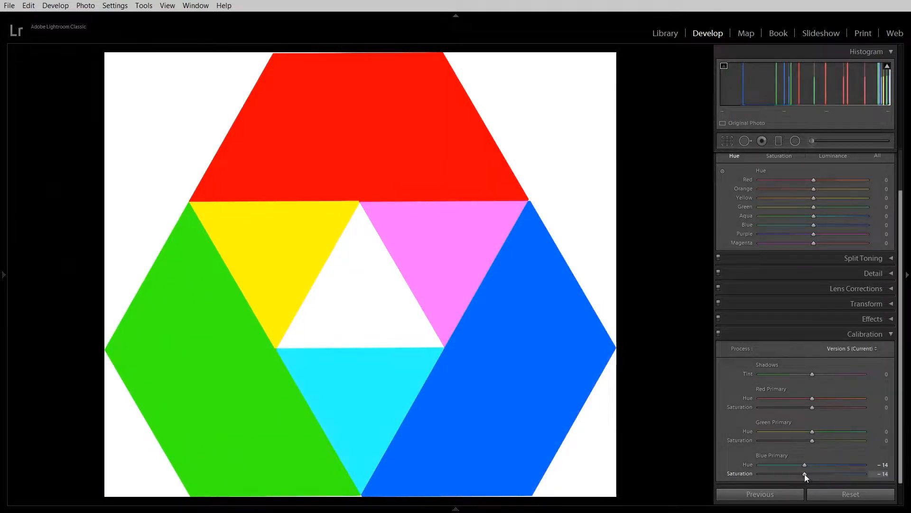
mouse_move(813, 432)
left_mouse_down()
mouse_move(833, 439)
mouse_move(803, 441)
left_mouse_up()
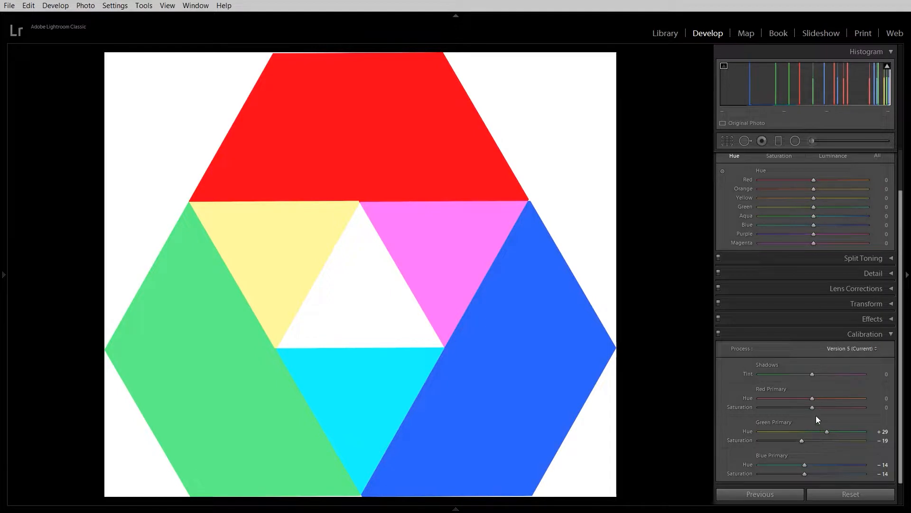
mouse_move(814, 407)
left_mouse_down()
mouse_move(826, 412)
mouse_move(801, 407)
mouse_move(823, 403)
left_mouse_up()
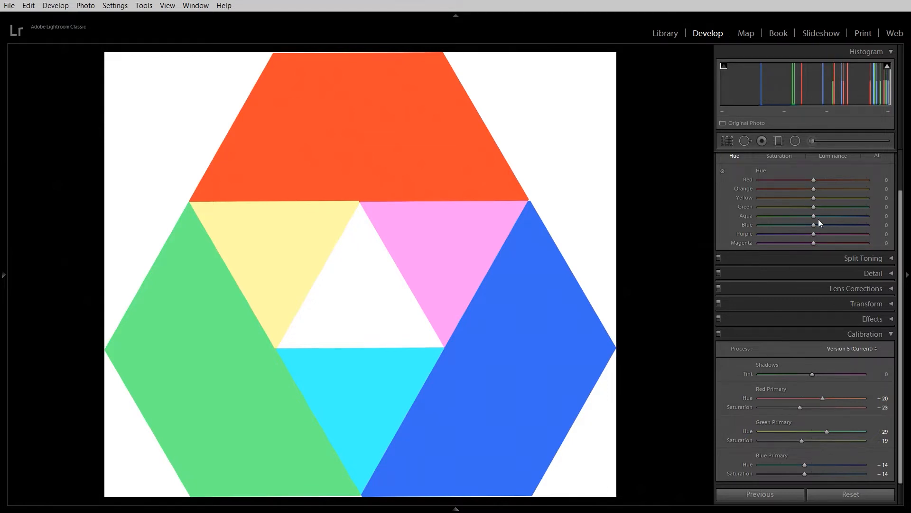
Step: Set the red hue in the HSL adjustments to +3
mouse_move(813, 180)
left_mouse_down()
mouse_move(827, 181)
mouse_move(784, 184)
mouse_move(813, 190)
left_mouse_up()
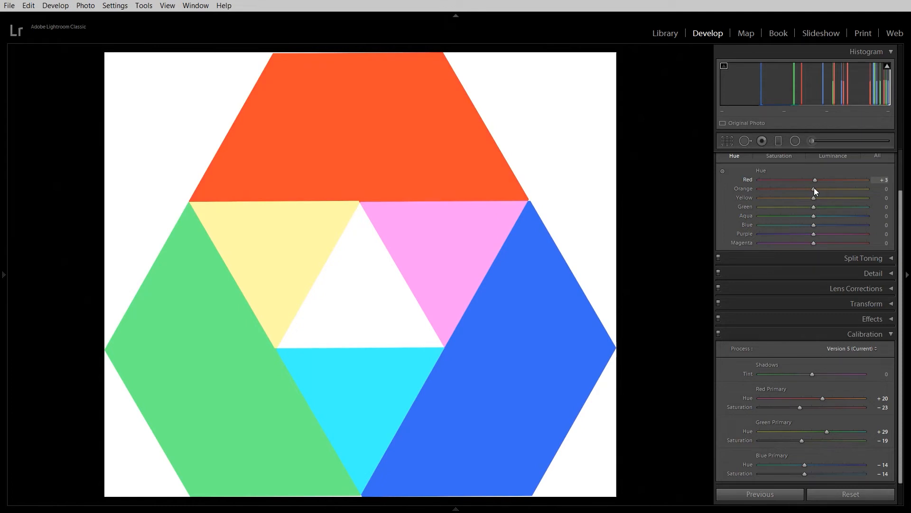